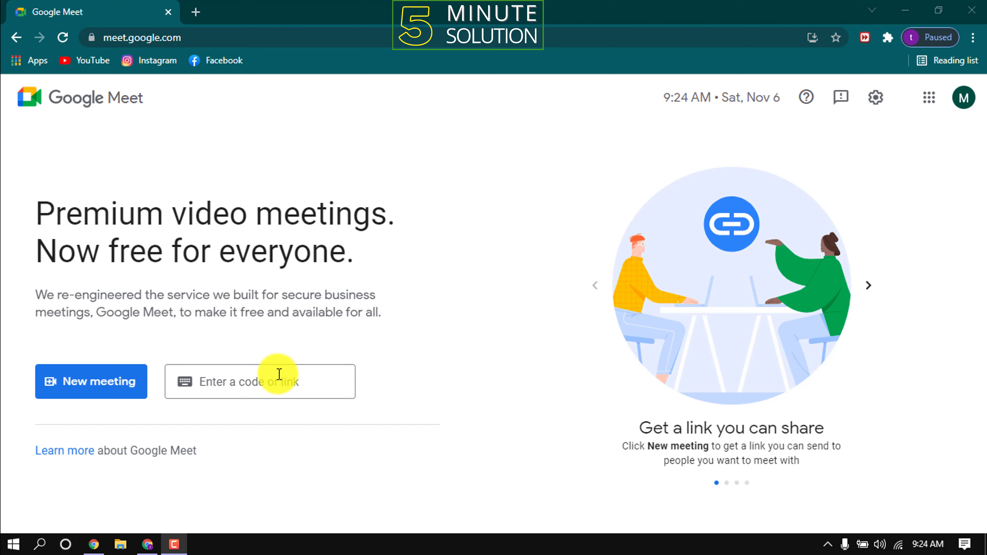
{"action": "left_click", "coordinate": [235, 383]}
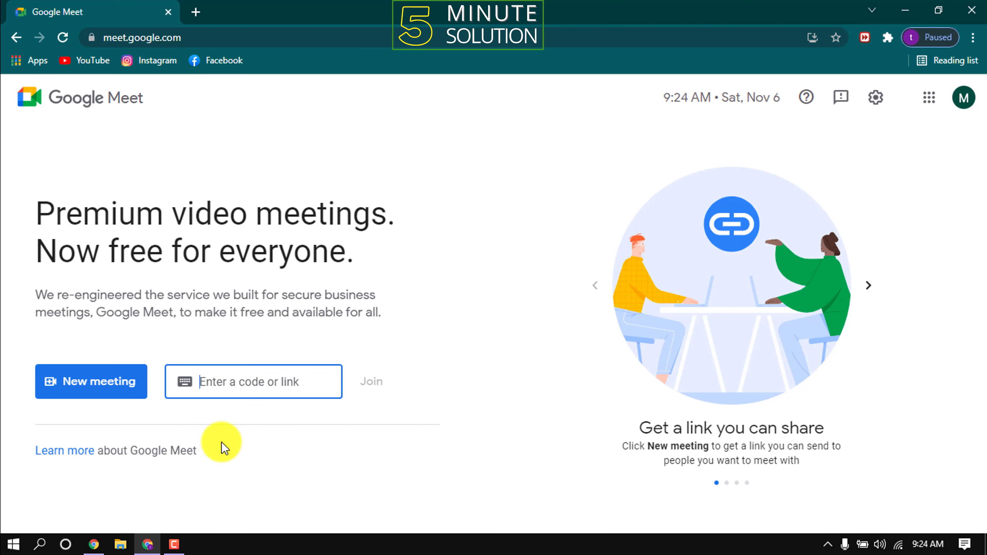
{"action": "left_click", "coordinate": [182, 452]}
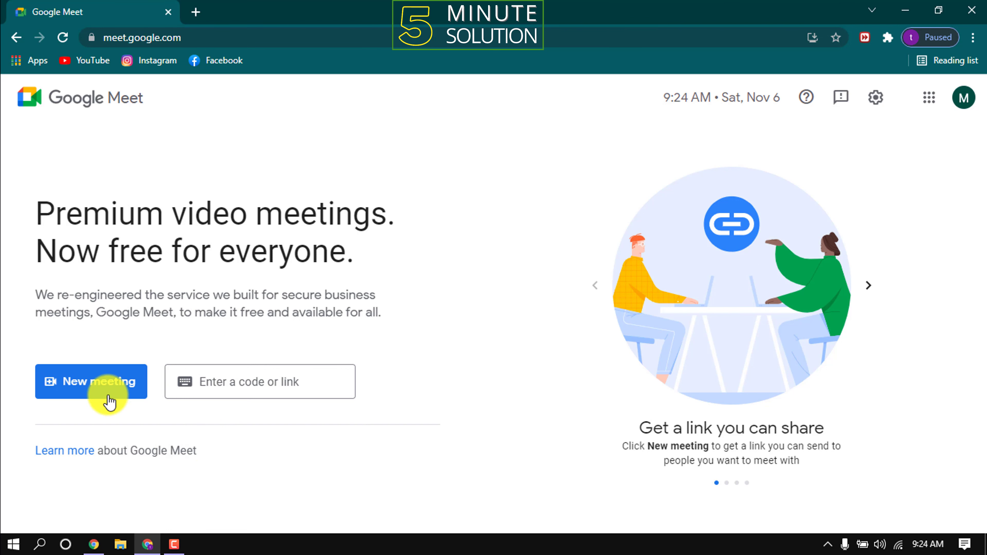
{"action": "left_click", "coordinate": [79, 393]}
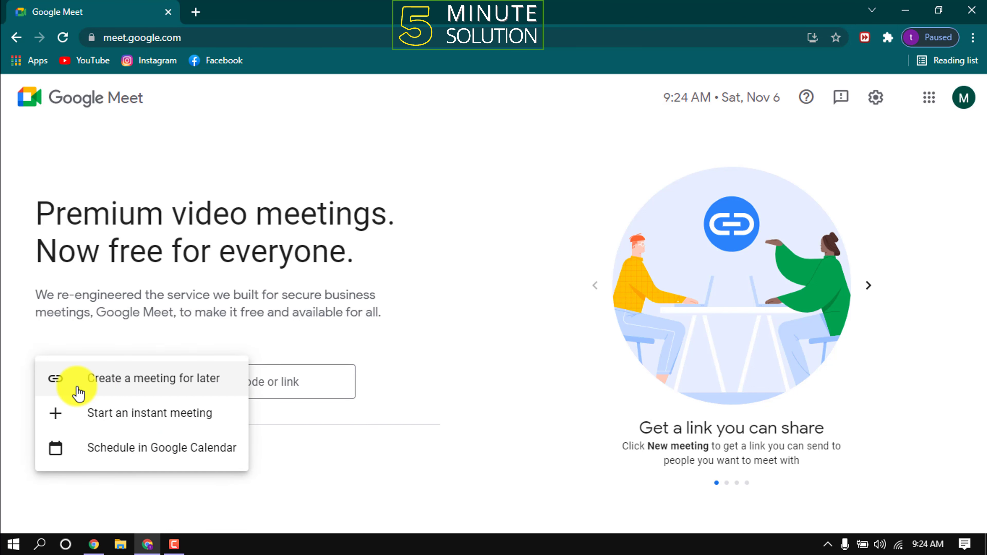
{"action": "left_click", "coordinate": [177, 389]}
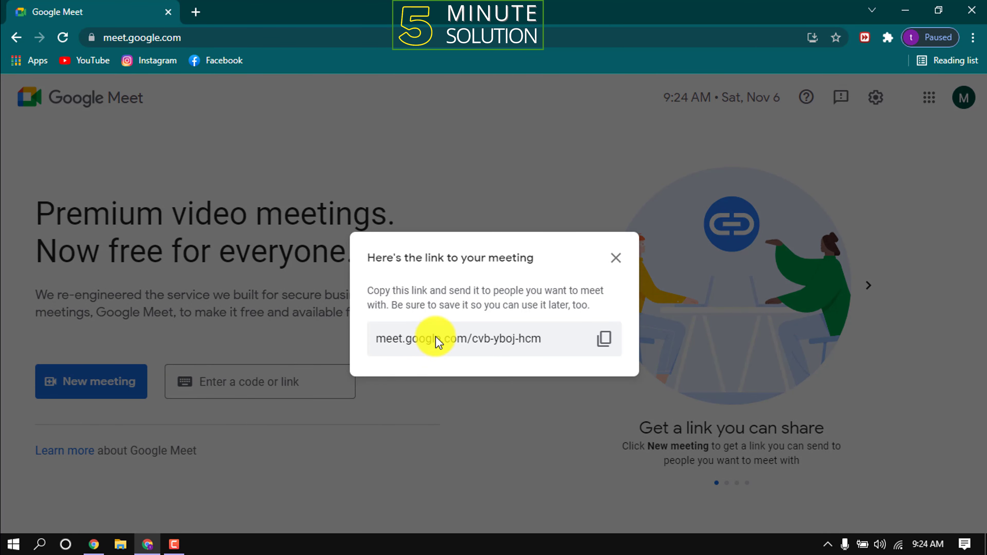
{"action": "left_click", "coordinate": [611, 347]}
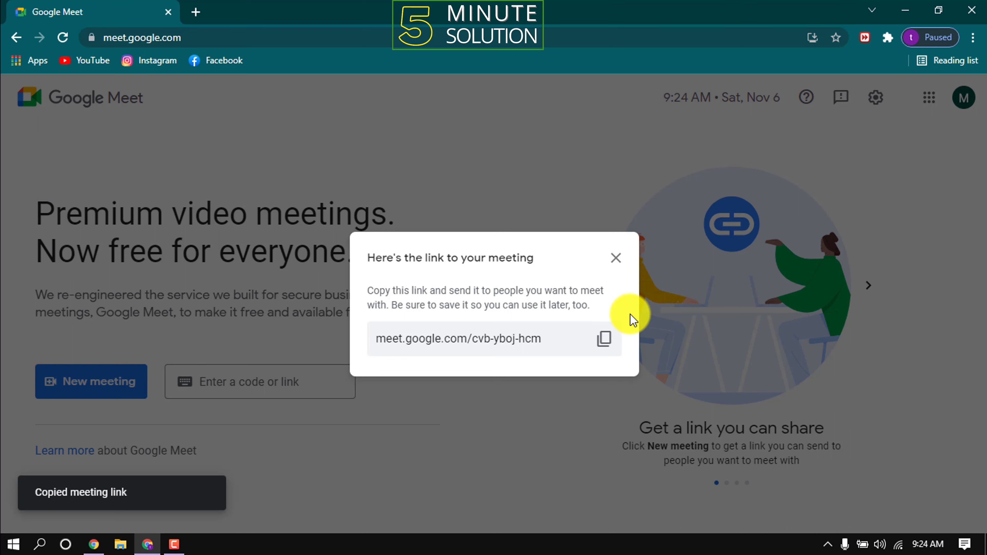
{"action": "left_click", "coordinate": [616, 258]}
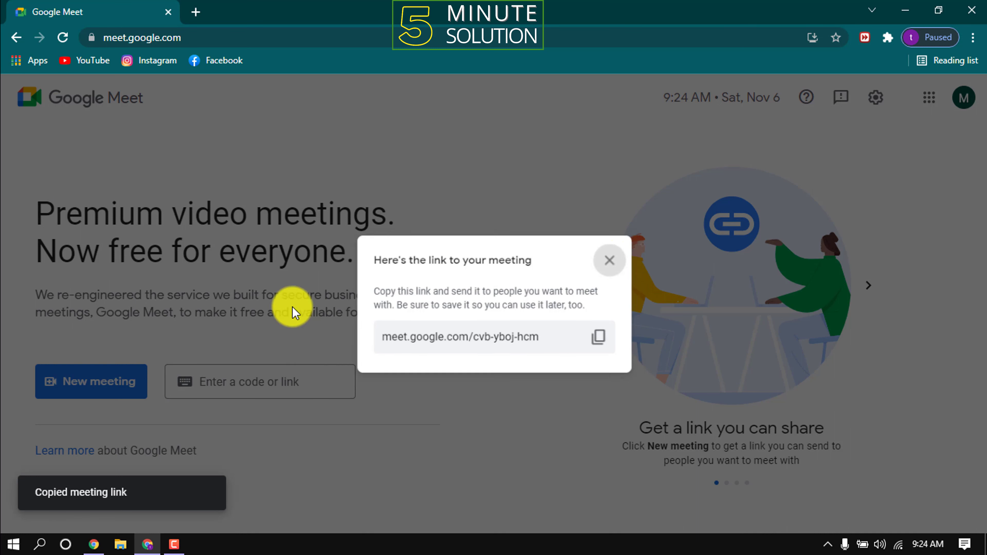
{"action": "left_click", "coordinate": [71, 382]}
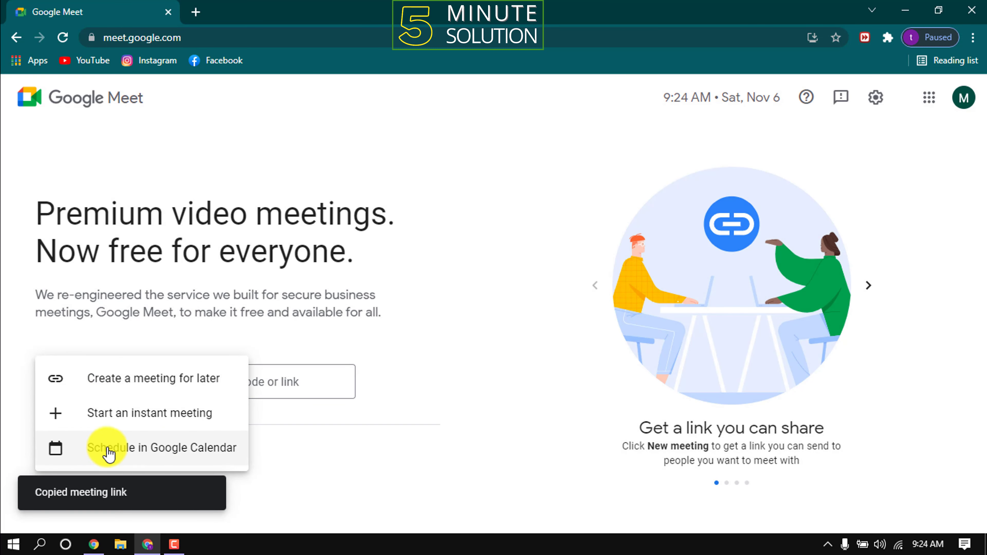
- Schedule a Calendar event titled 'English Class' with Meet conferencing on November 18, 2021
{"action": "left_click", "coordinate": [192, 452]}
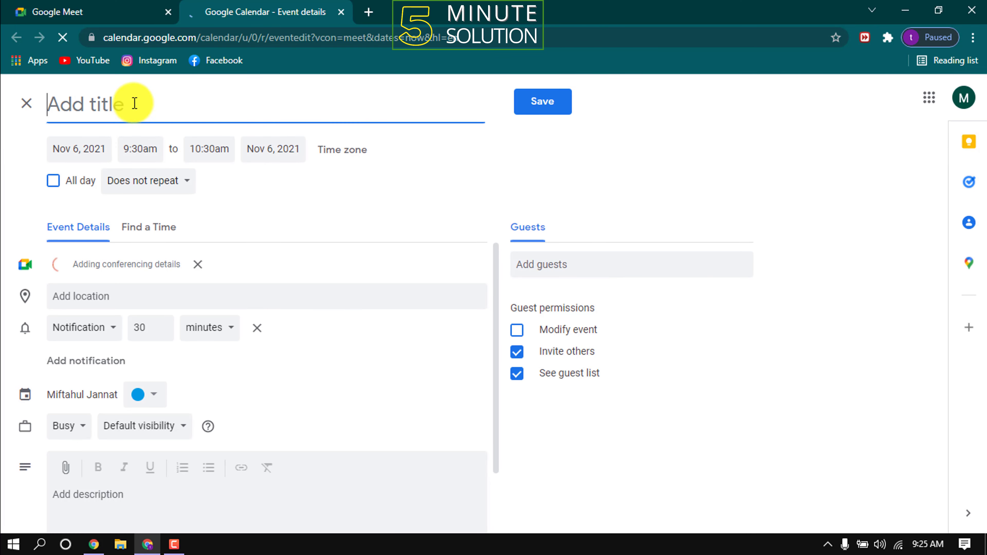
{"action": "type", "text": "English"}
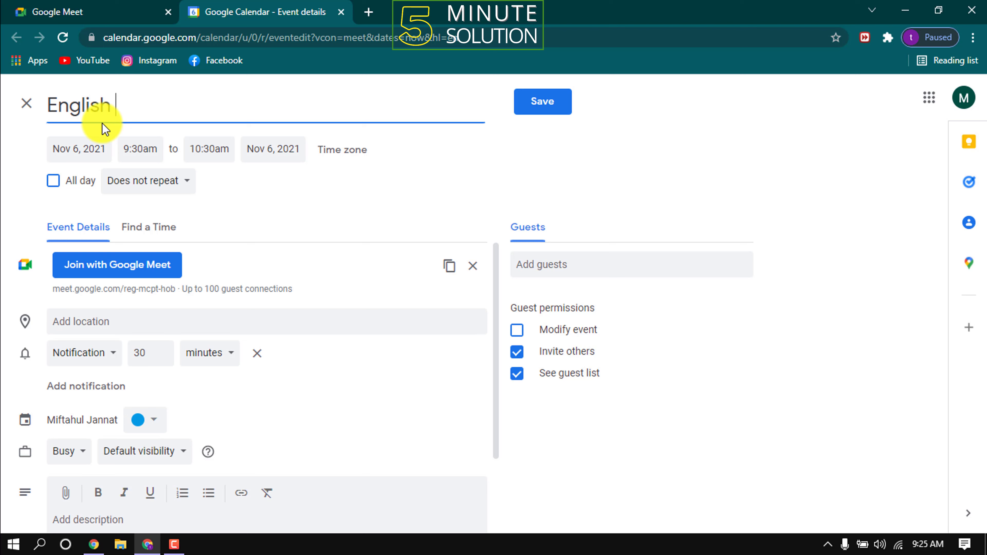
{"action": "type", "text": " Class"}
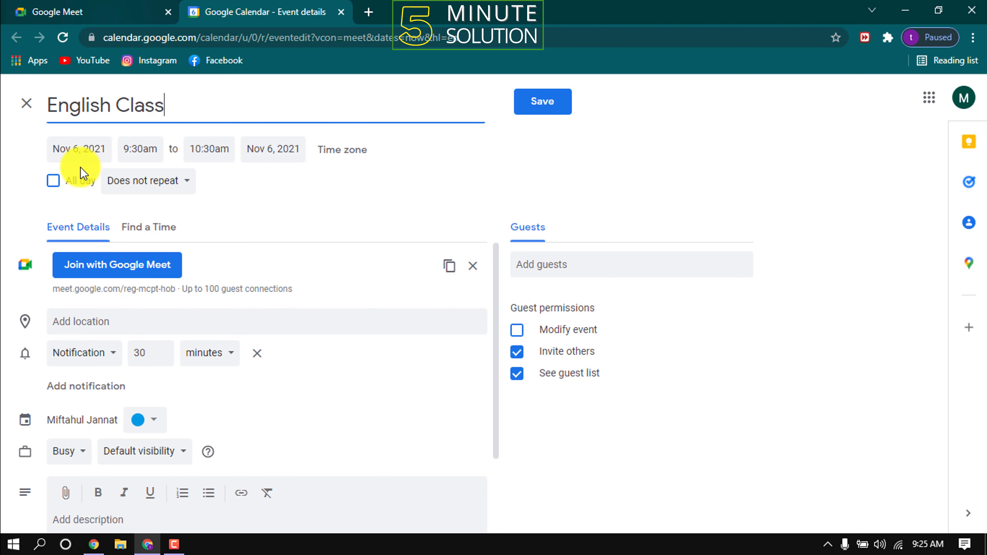
{"action": "left_click", "coordinate": [100, 149]}
{"action": "left_click", "coordinate": [175, 253]}
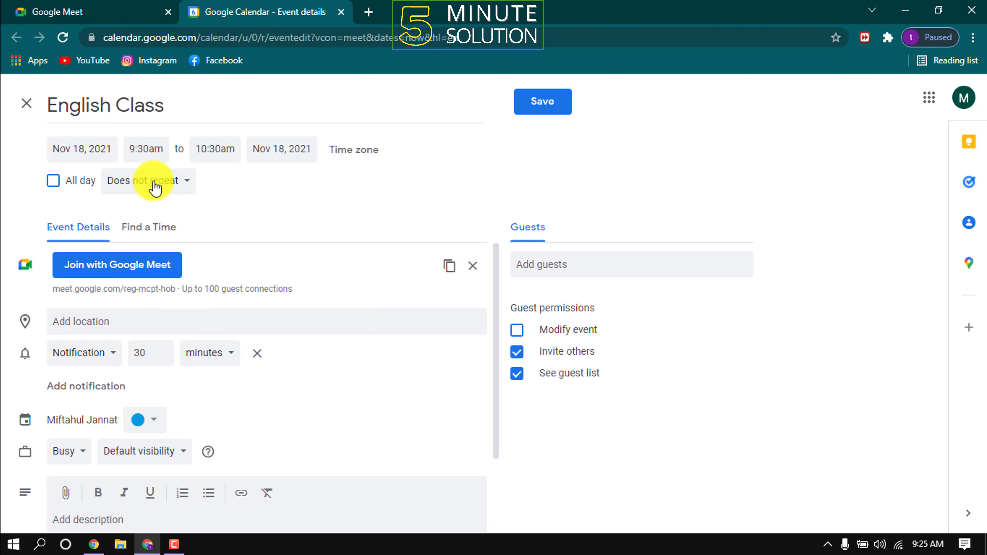
- Review the event's time zone options but keep GMT+06:00 Bangladesh Standard Time
{"action": "left_click", "coordinate": [355, 157]}
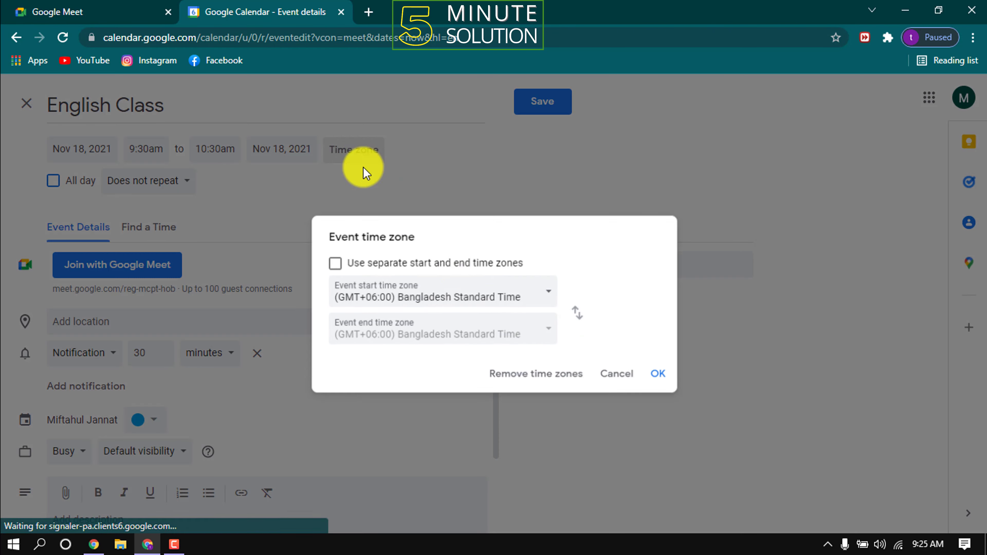
{"action": "left_click", "coordinate": [447, 303]}
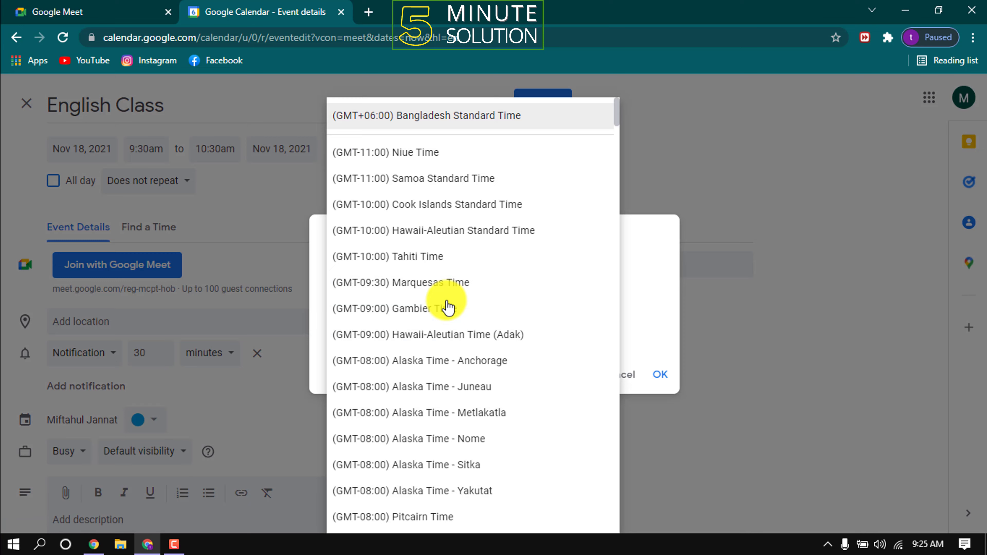
{"action": "scroll", "coordinate": [447, 287], "scroll_direction": "down", "scroll_amount": 10}
{"action": "left_click", "coordinate": [638, 296]}
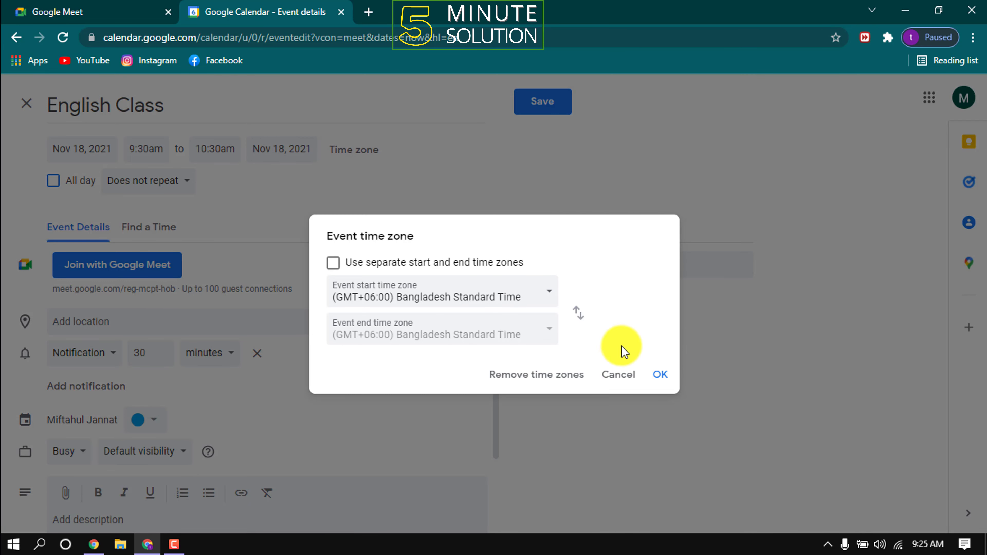
{"action": "left_click", "coordinate": [624, 374]}
{"action": "scroll", "coordinate": [86, 248], "scroll_direction": "down", "scroll_amount": 2}
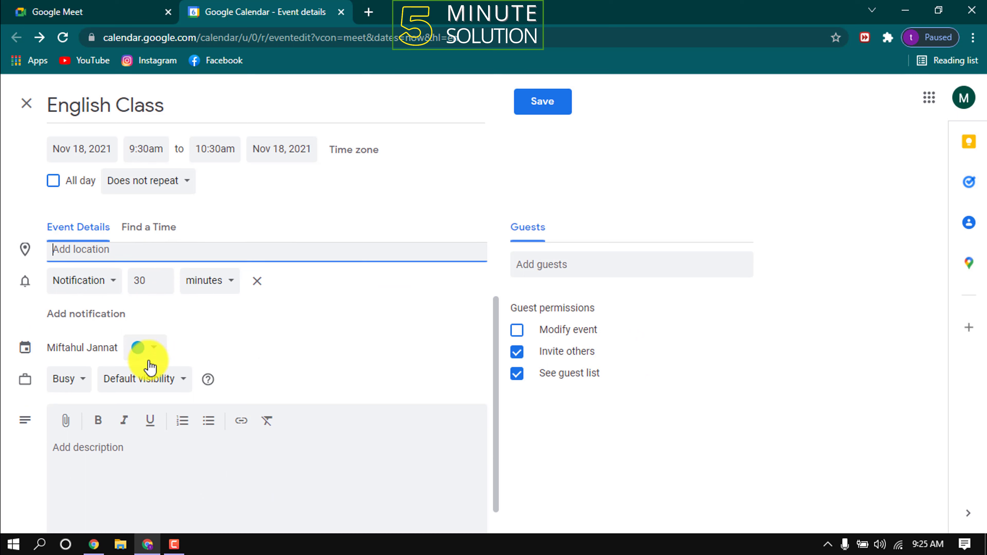
{"action": "scroll", "coordinate": [157, 471], "scroll_direction": "down", "scroll_amount": 1}
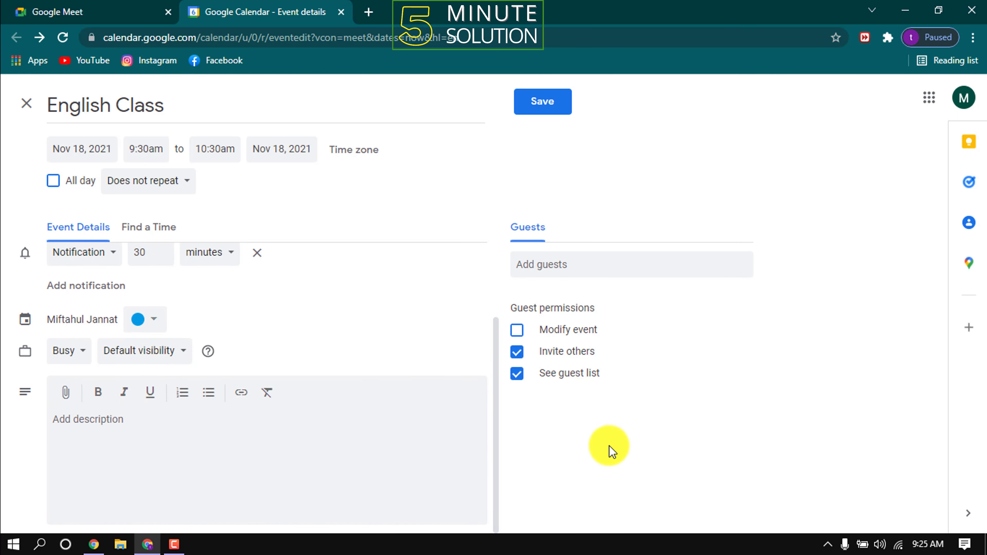
{"action": "scroll", "coordinate": [165, 399], "scroll_direction": "up", "scroll_amount": 3}
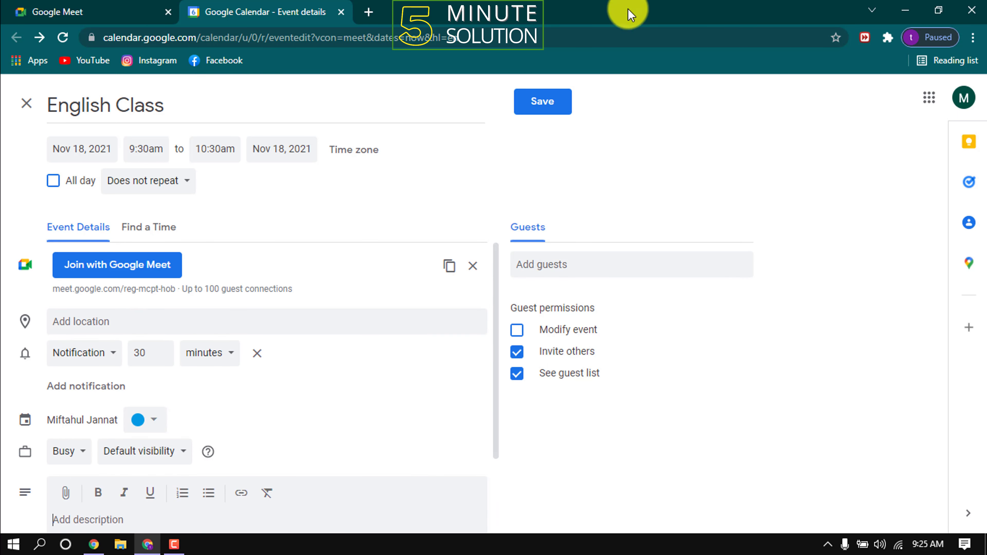
- Save English Class, find it on Thursday Nov 18, copy its Meet link, and return to Meet
{"action": "left_click", "coordinate": [560, 109]}
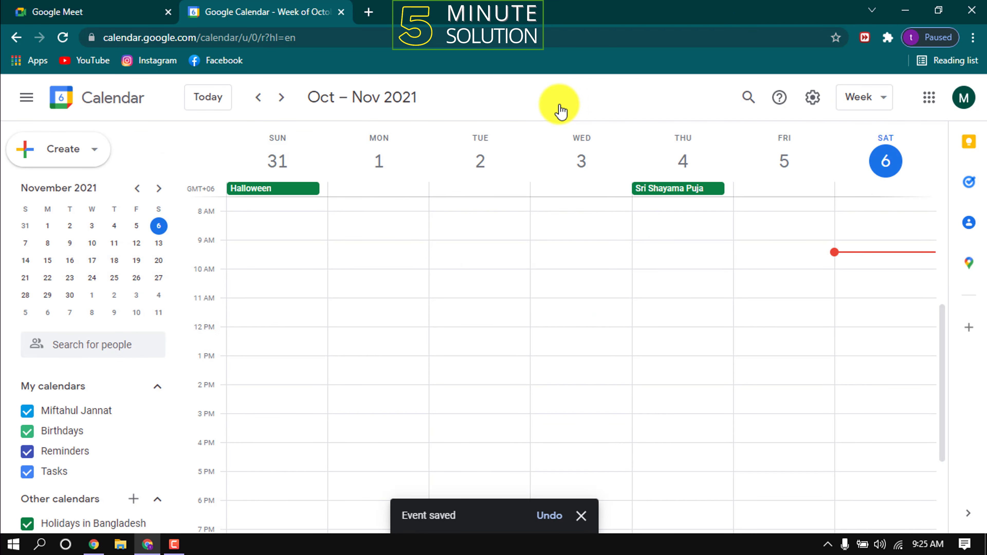
{"action": "left_click", "coordinate": [115, 263]}
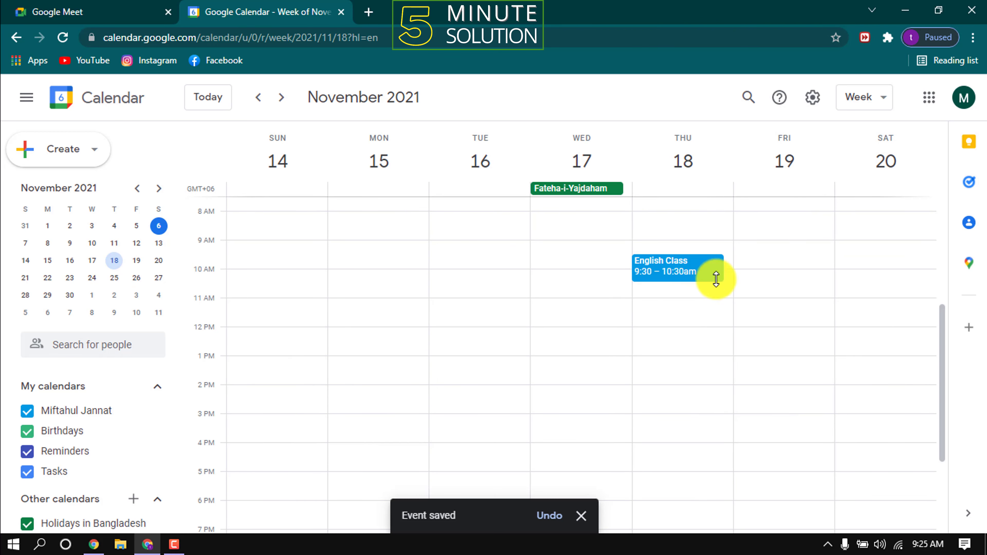
{"action": "left_click", "coordinate": [666, 273]}
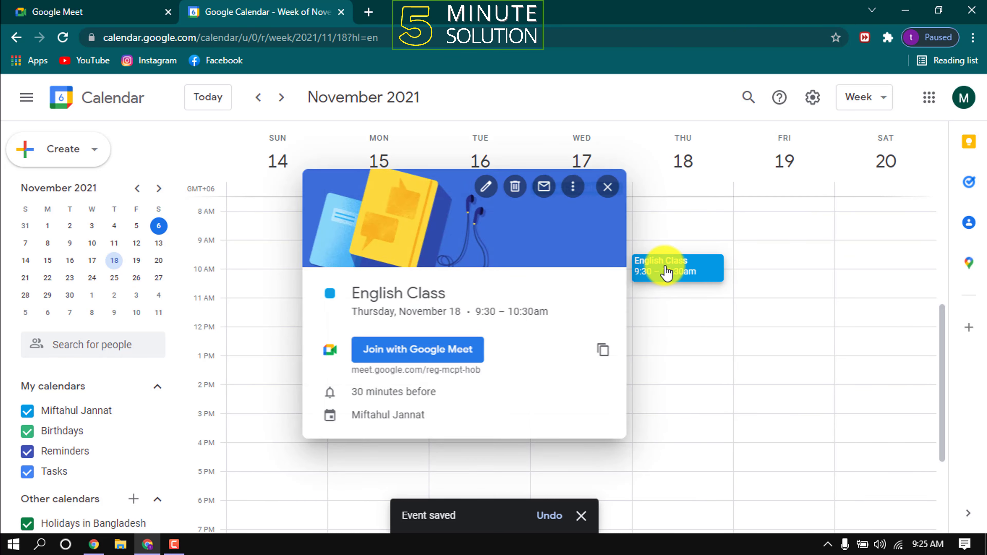
{"action": "left_click", "coordinate": [600, 352]}
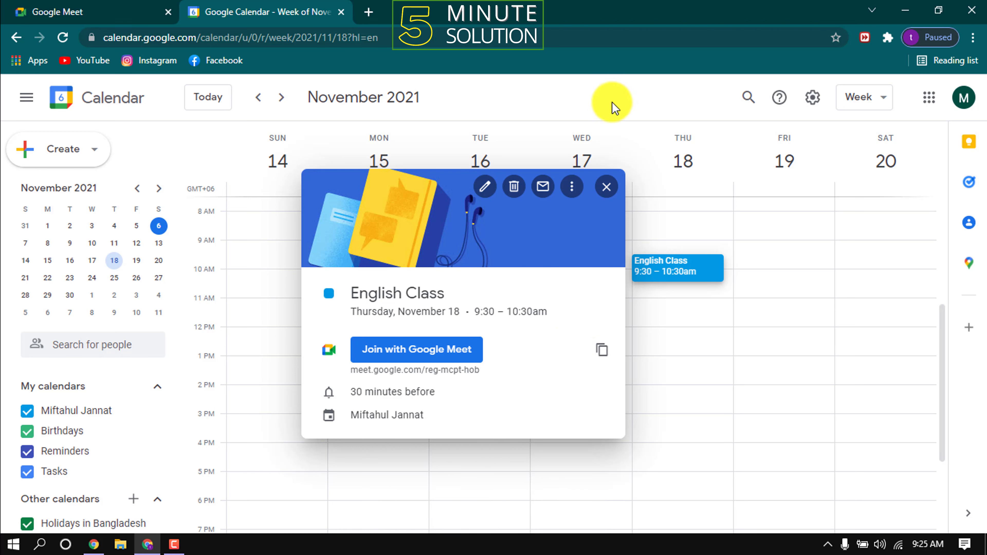
{"action": "left_click", "coordinate": [606, 187]}
{"action": "left_click", "coordinate": [3, 5]}
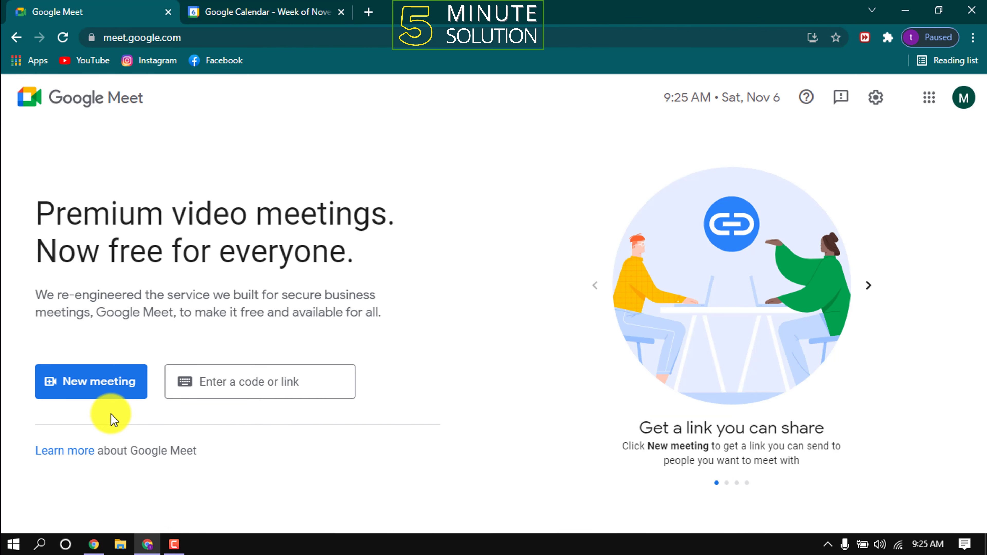
- Start an instant meeting, toggle the microphone off and back on, and turn the camera off
{"action": "left_click", "coordinate": [102, 394]}
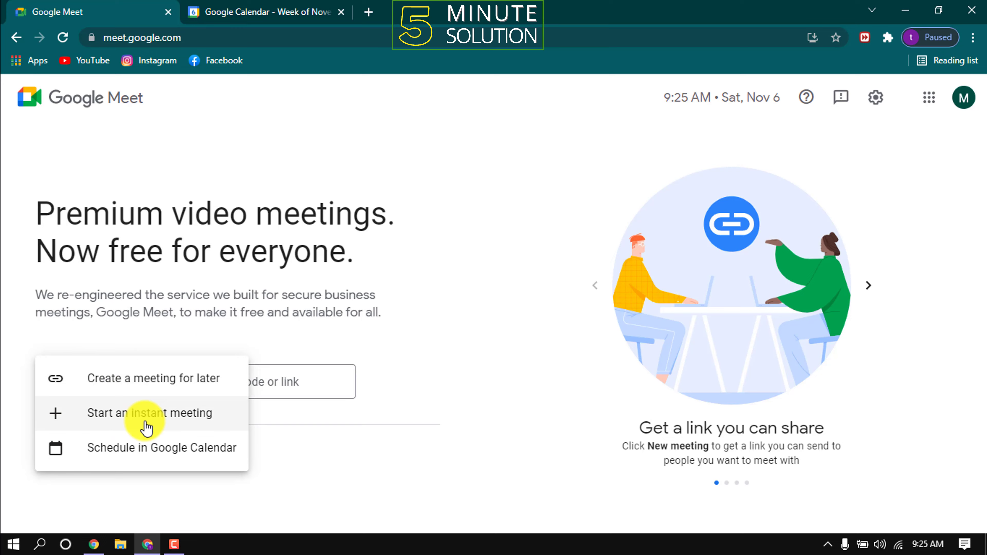
{"action": "left_click", "coordinate": [175, 426]}
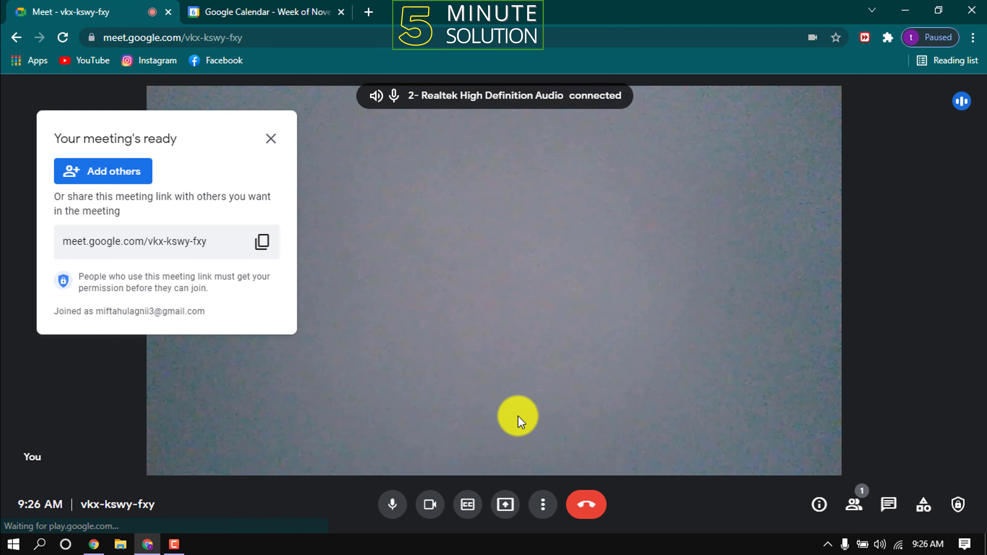
{"action": "left_click", "coordinate": [392, 506]}
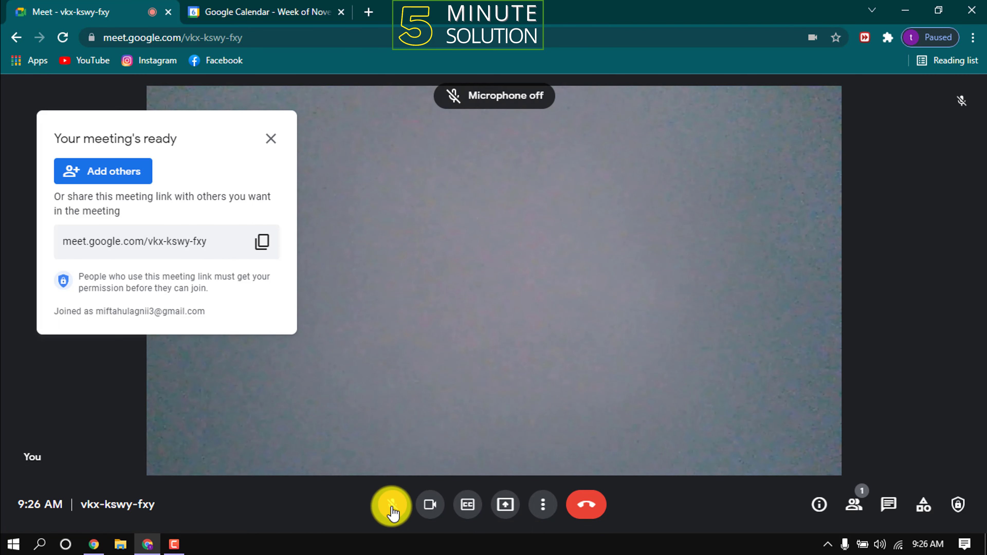
{"action": "left_click", "coordinate": [393, 505]}
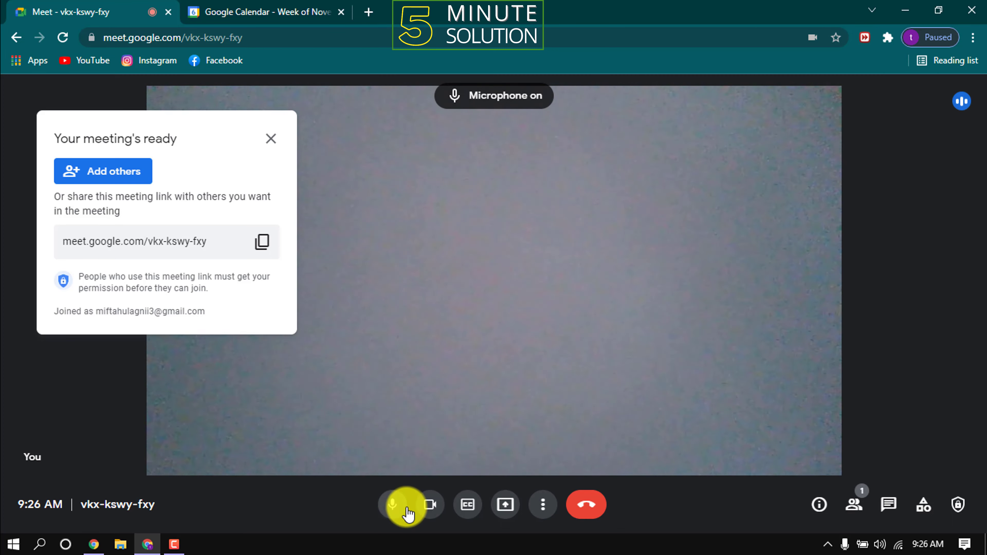
{"action": "left_click", "coordinate": [430, 506]}
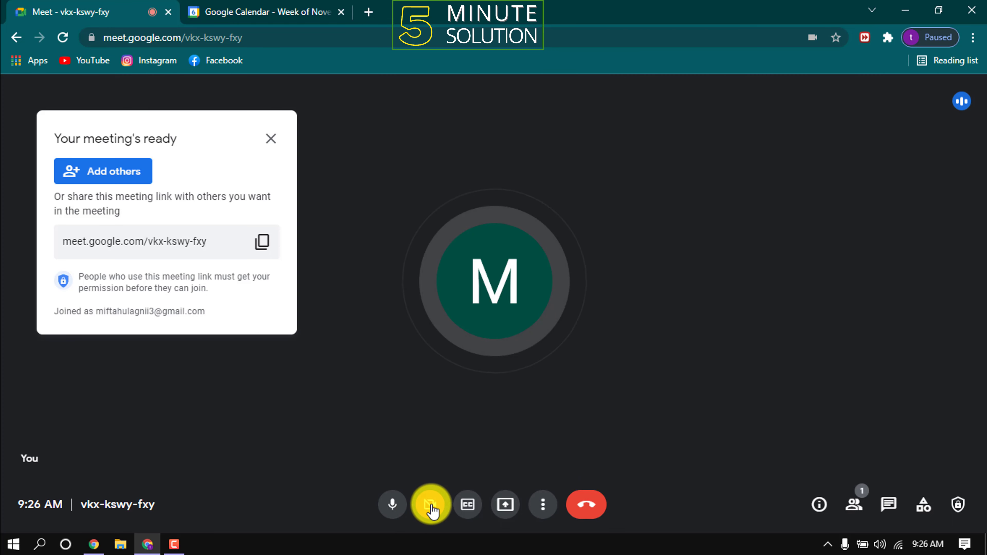
{"action": "left_click", "coordinate": [431, 506]}
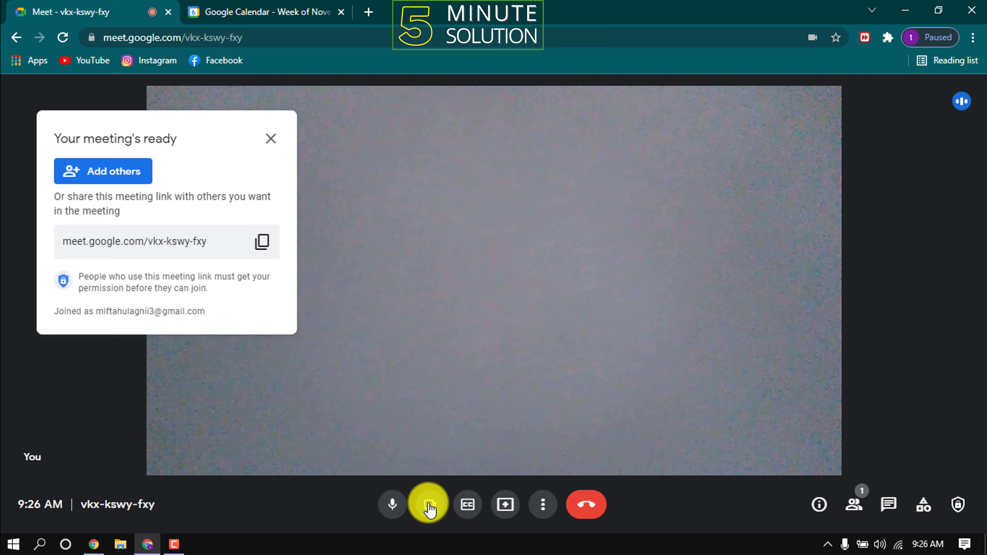
{"action": "left_click", "coordinate": [505, 505]}
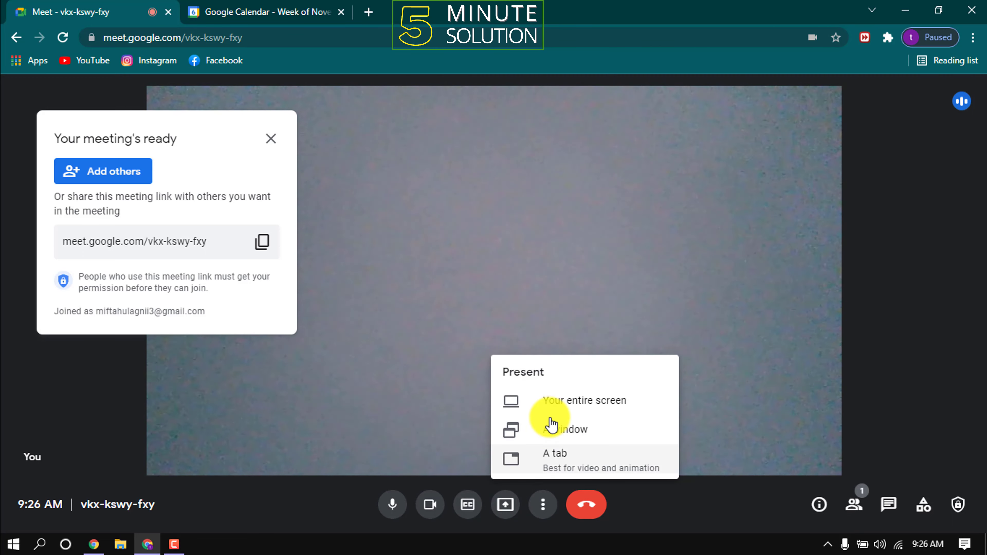
{"action": "left_click", "coordinate": [557, 410]}
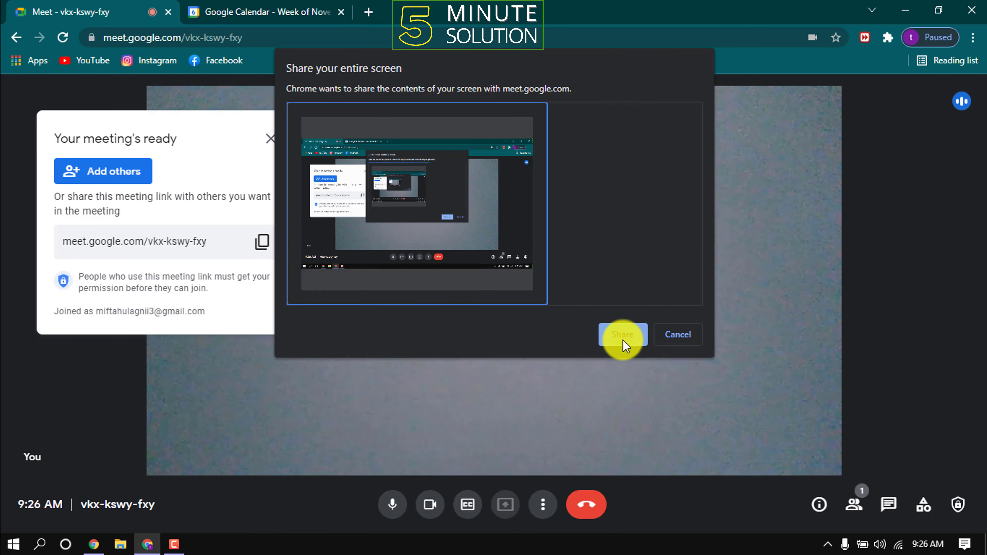
{"action": "left_click", "coordinate": [623, 340]}
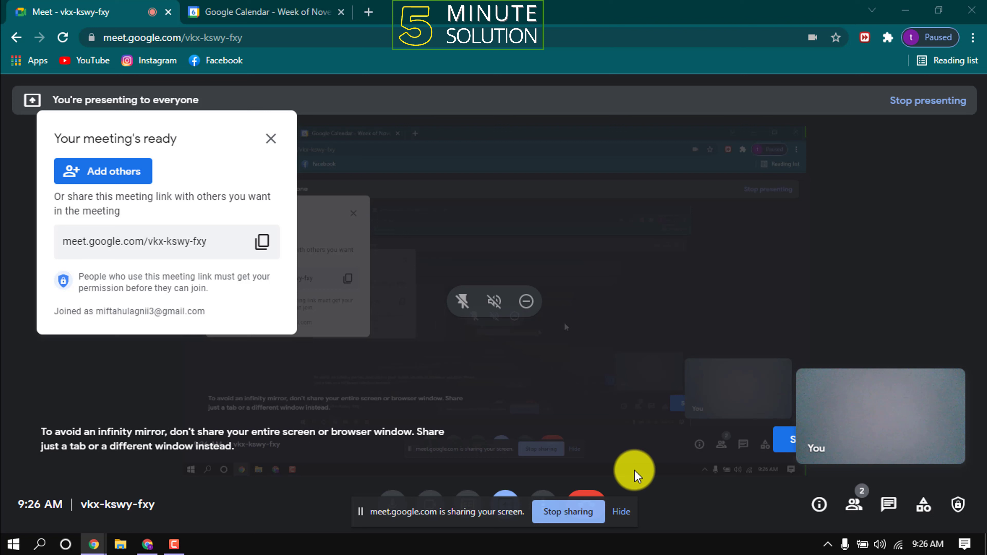
{"action": "left_click", "coordinate": [552, 513]}
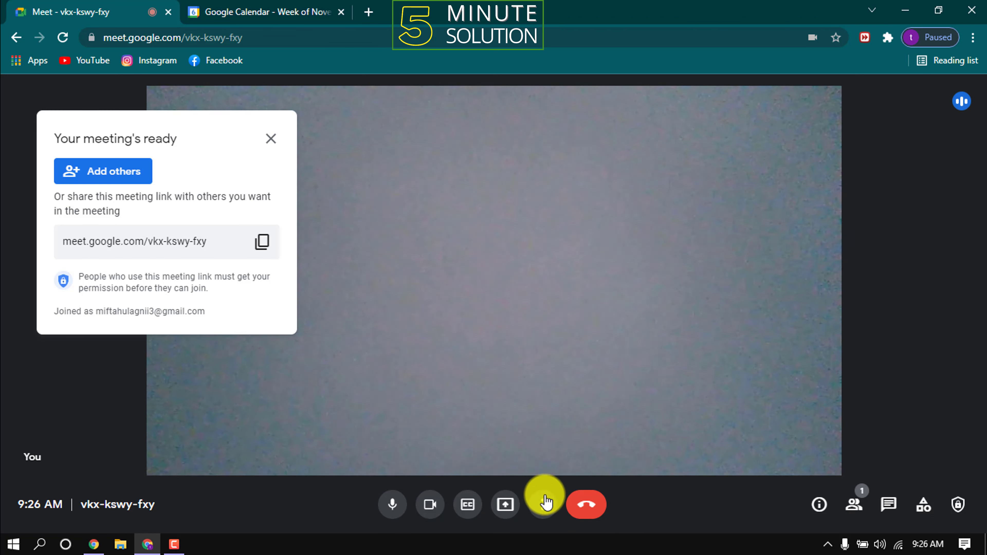
- Look at the layout choices without changing them, then enter and exit full-screen mode
{"action": "left_click", "coordinate": [543, 506]}
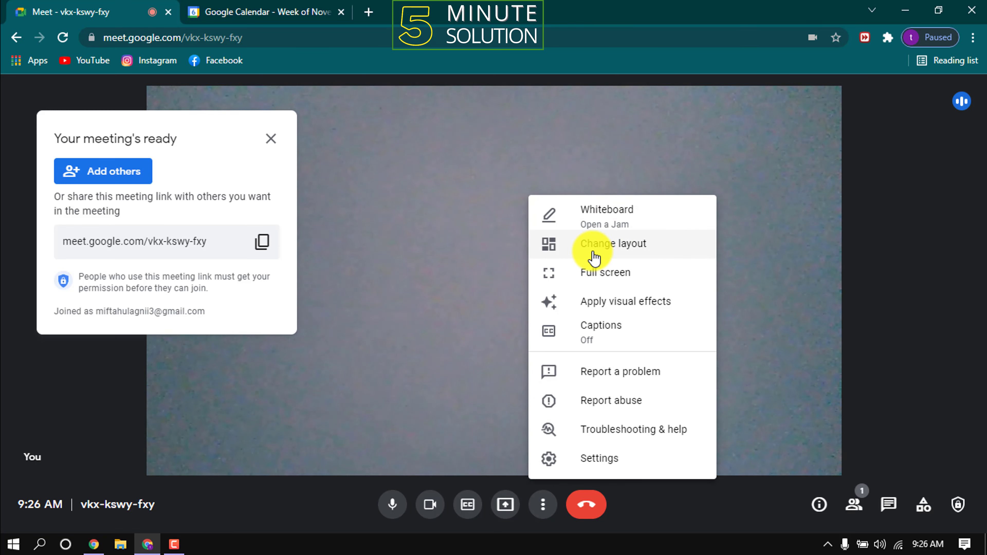
{"action": "left_click", "coordinate": [601, 256]}
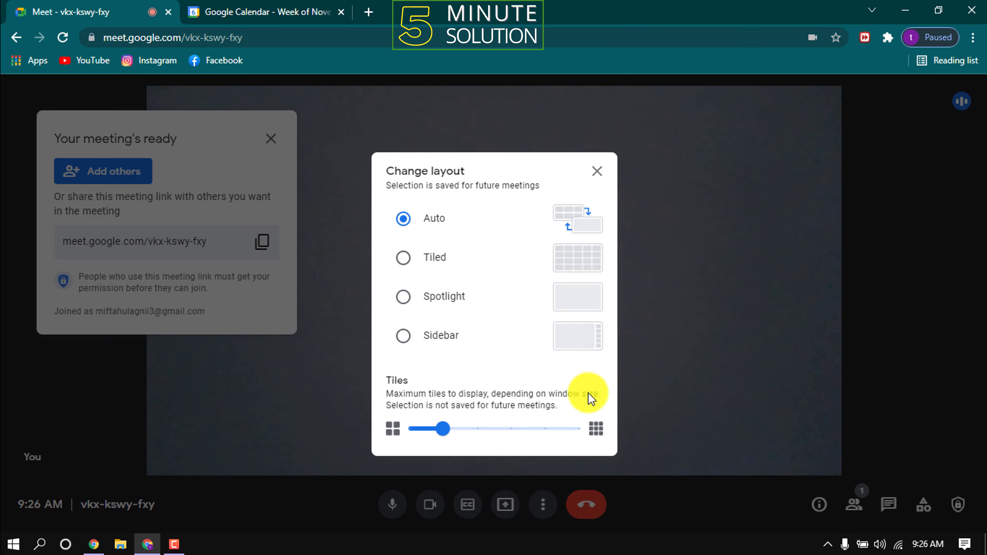
{"action": "left_click", "coordinate": [597, 171]}
{"action": "left_click", "coordinate": [543, 504]}
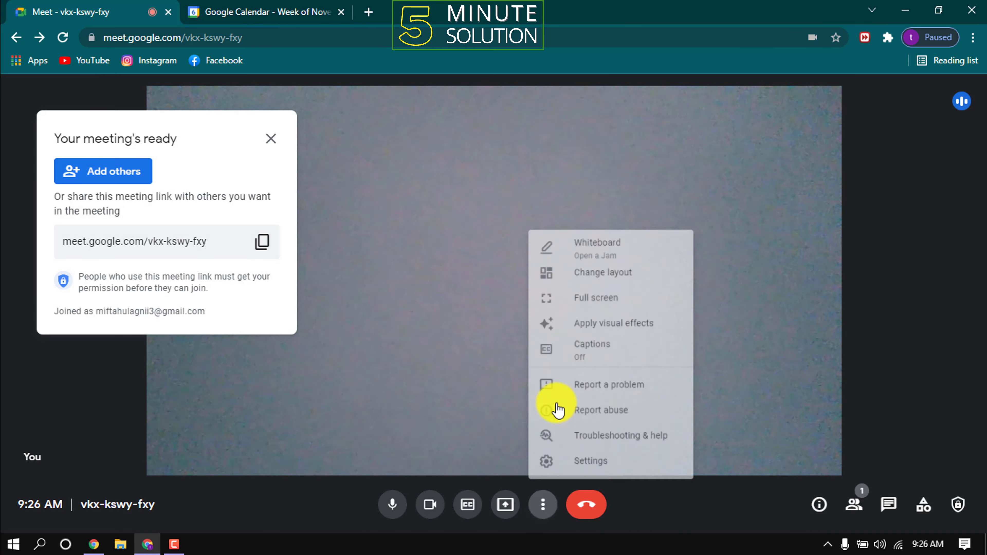
{"action": "left_click", "coordinate": [593, 274]}
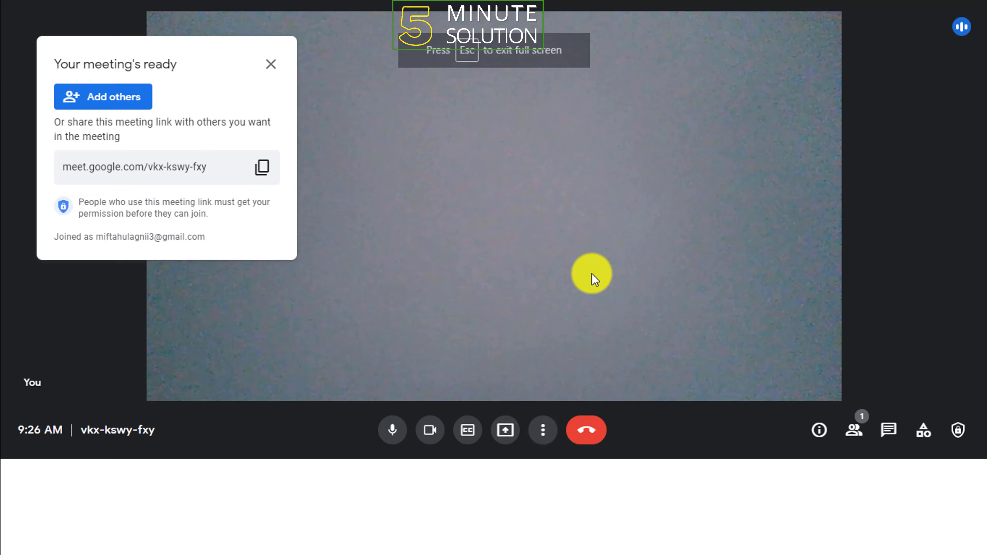
{"action": "key", "text": "Escape"}
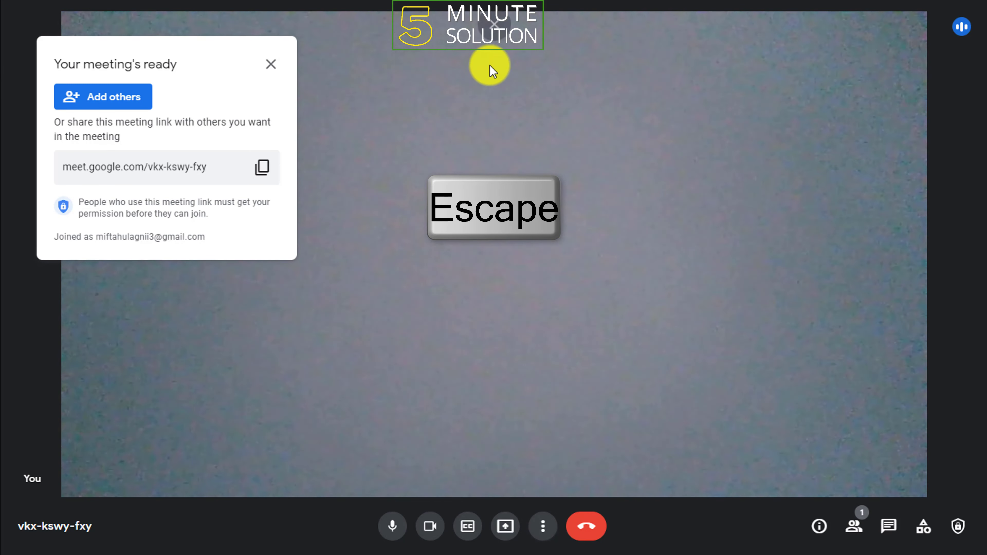
{"action": "left_click", "coordinate": [484, 57]}
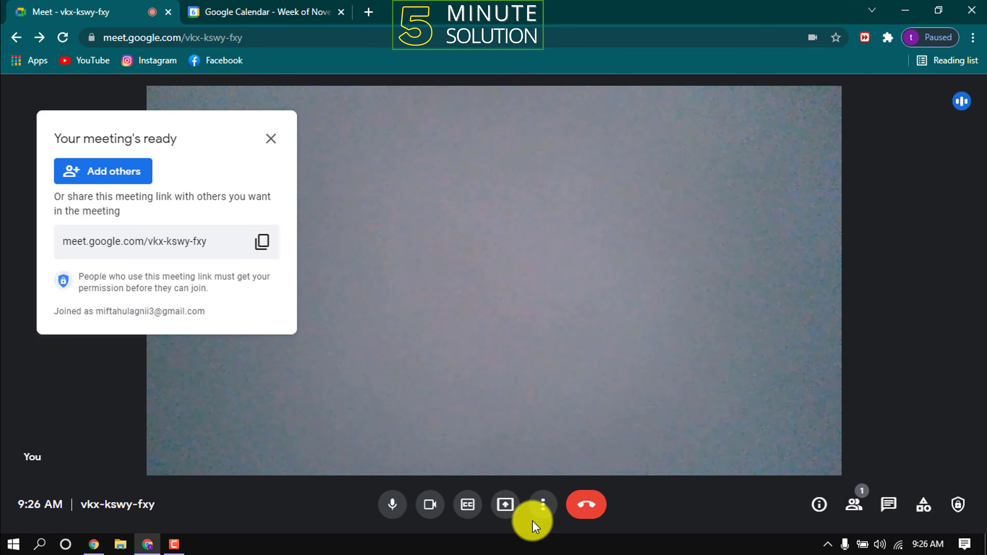
- Try the beach background behind the video, then switch back to No effect
{"action": "left_click", "coordinate": [544, 514]}
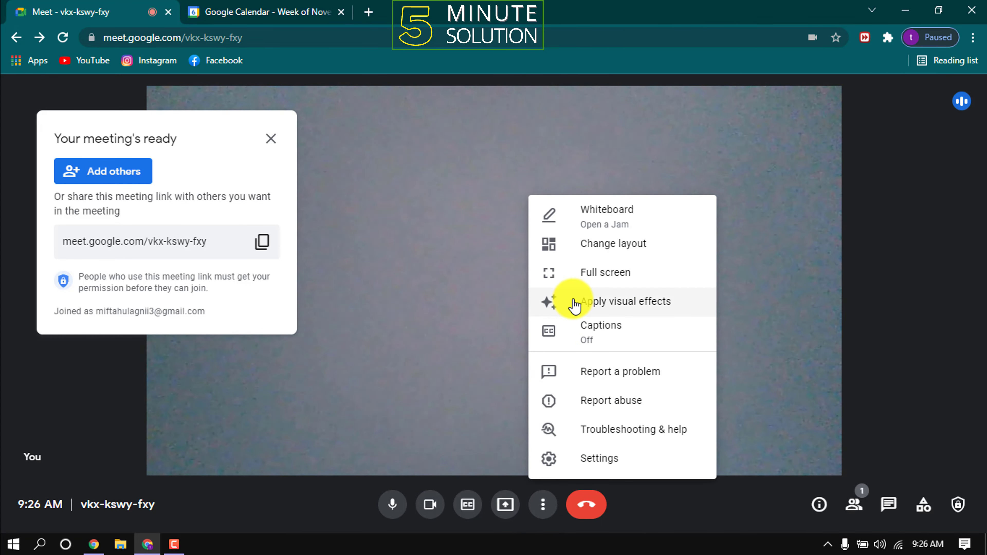
{"action": "left_click", "coordinate": [614, 310]}
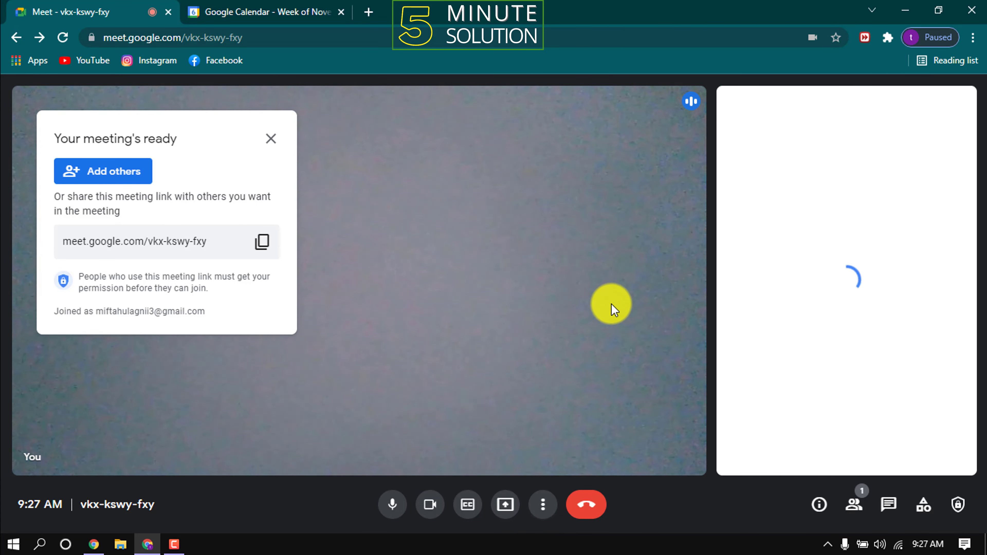
{"action": "scroll", "coordinate": [845, 344], "scroll_direction": "down", "scroll_amount": 5}
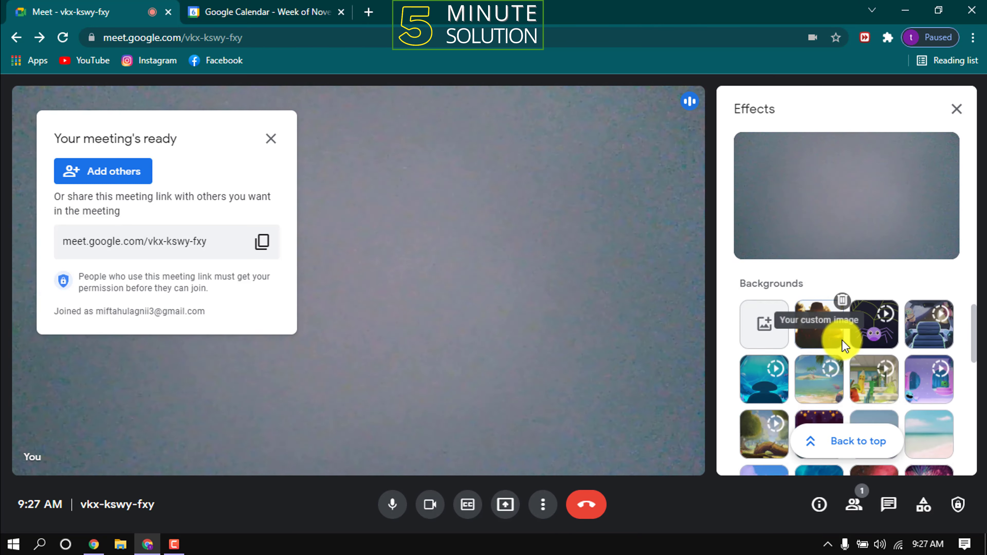
{"action": "left_click", "coordinate": [932, 322]}
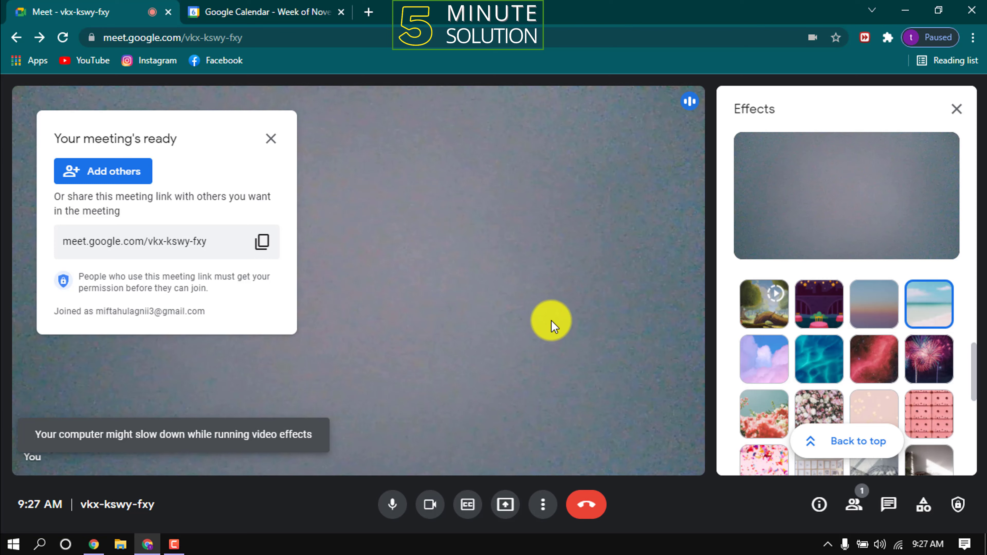
{"action": "scroll", "coordinate": [820, 364], "scroll_direction": "up", "scroll_amount": 3}
{"action": "scroll", "coordinate": [820, 363], "scroll_direction": "up", "scroll_amount": 2}
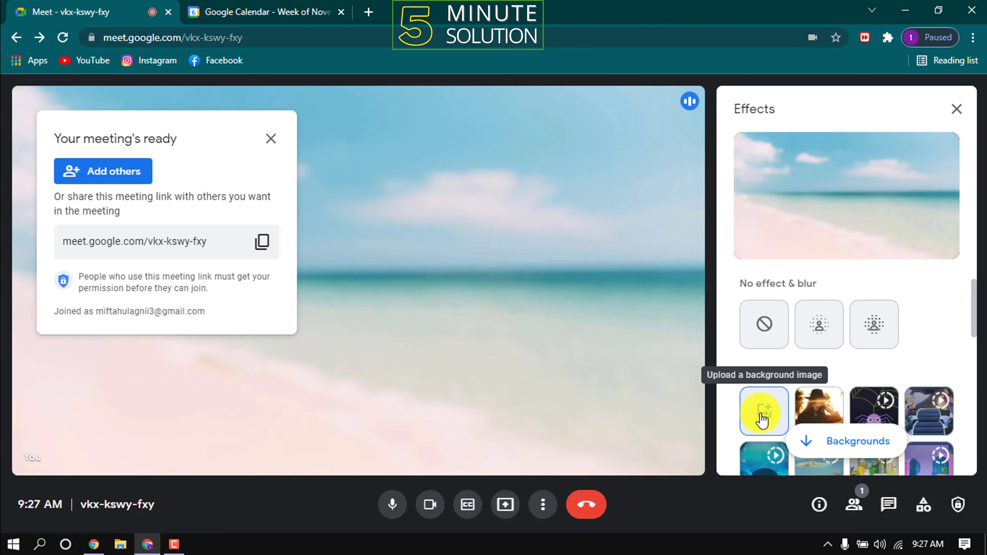
{"action": "left_click", "coordinate": [766, 331]}
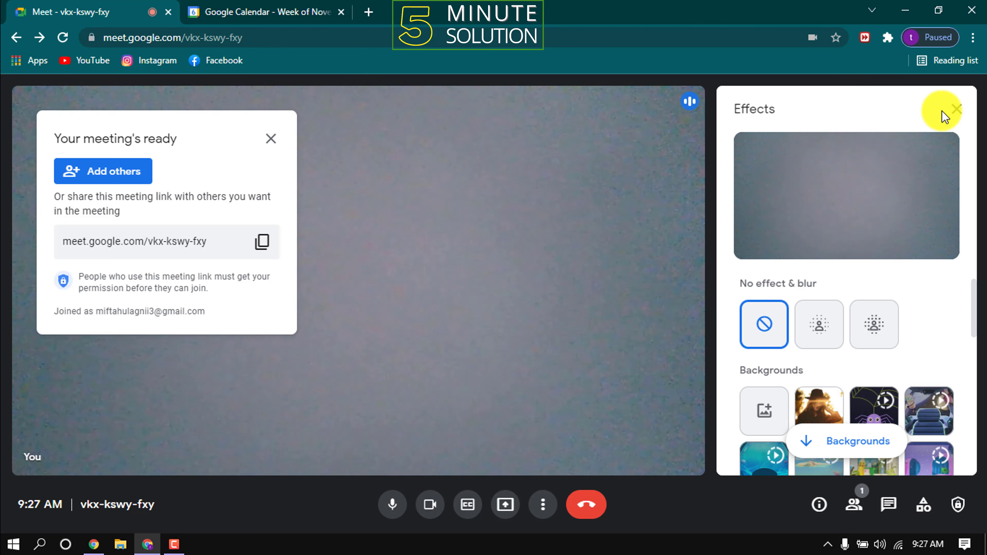
{"action": "left_click", "coordinate": [956, 110]}
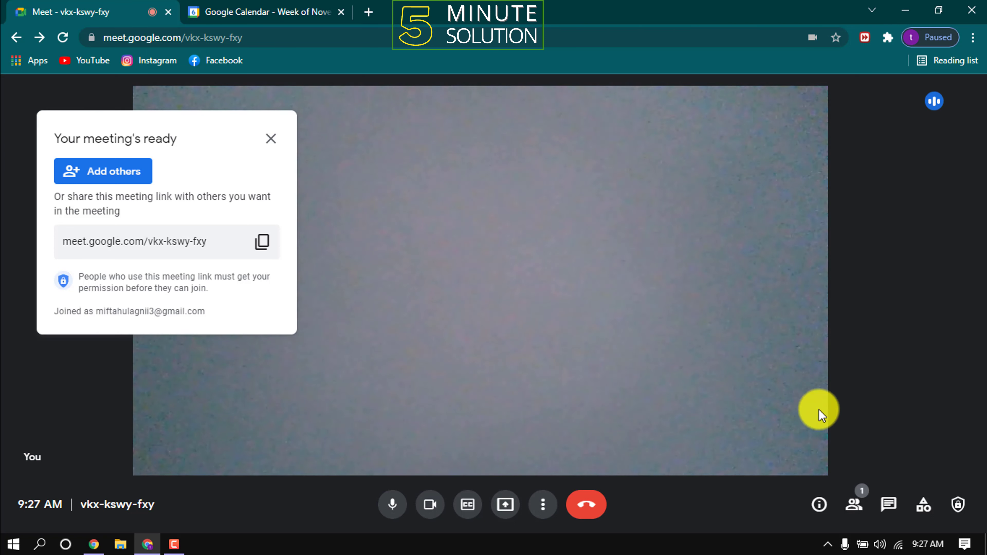
{"action": "left_click", "coordinate": [544, 505]}
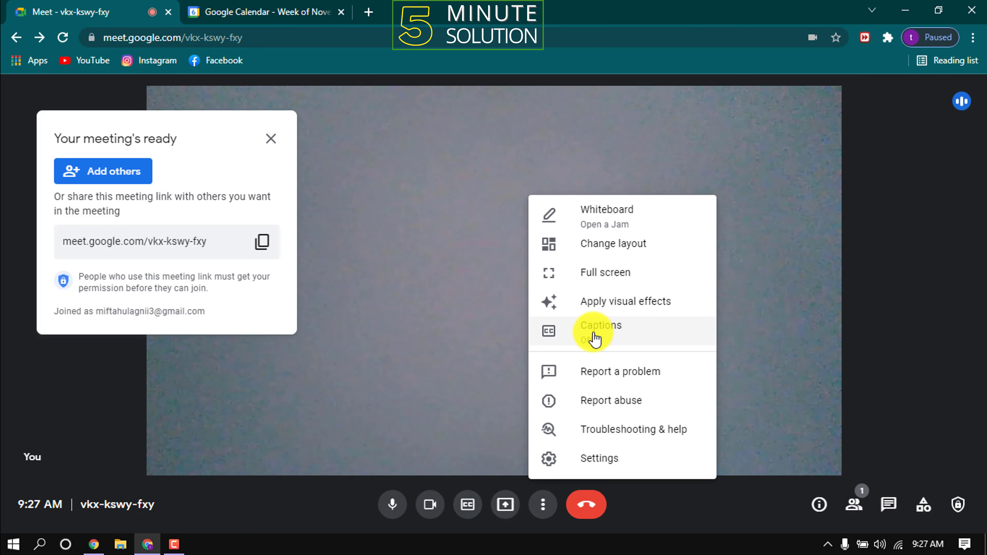
{"action": "left_click", "coordinate": [551, 506]}
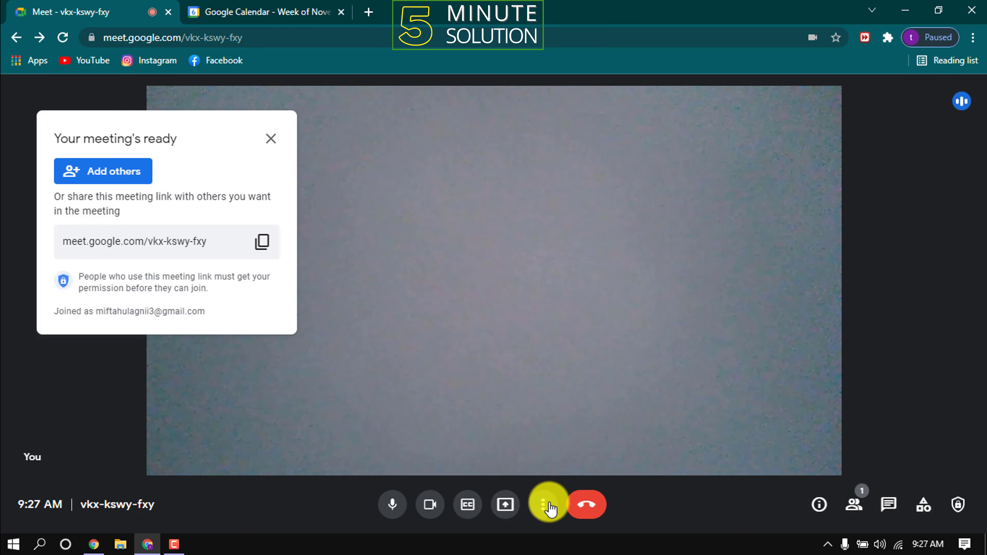
{"action": "left_click", "coordinate": [264, 252]}
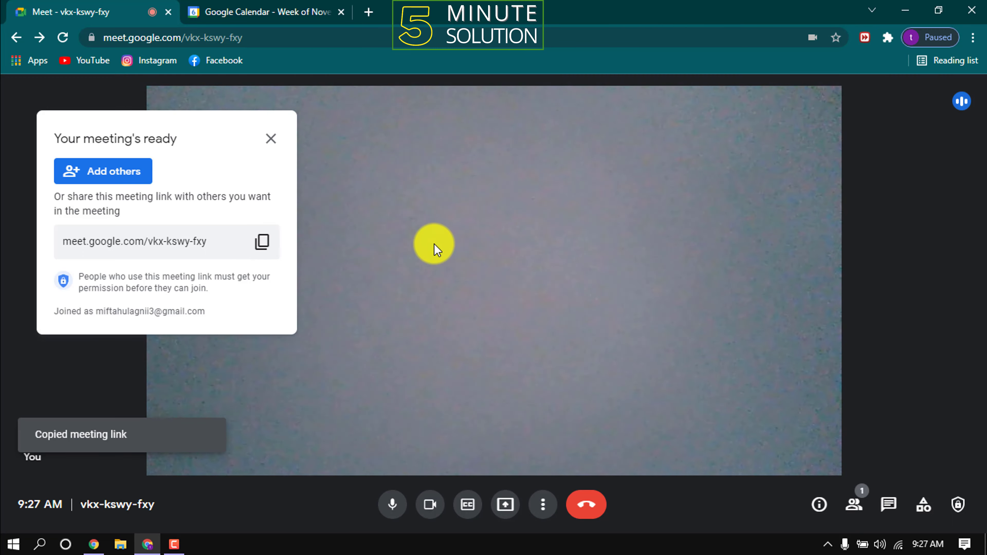
- Send an email invitation to join the call to a contact's e-mail address
{"action": "left_click", "coordinate": [102, 175]}
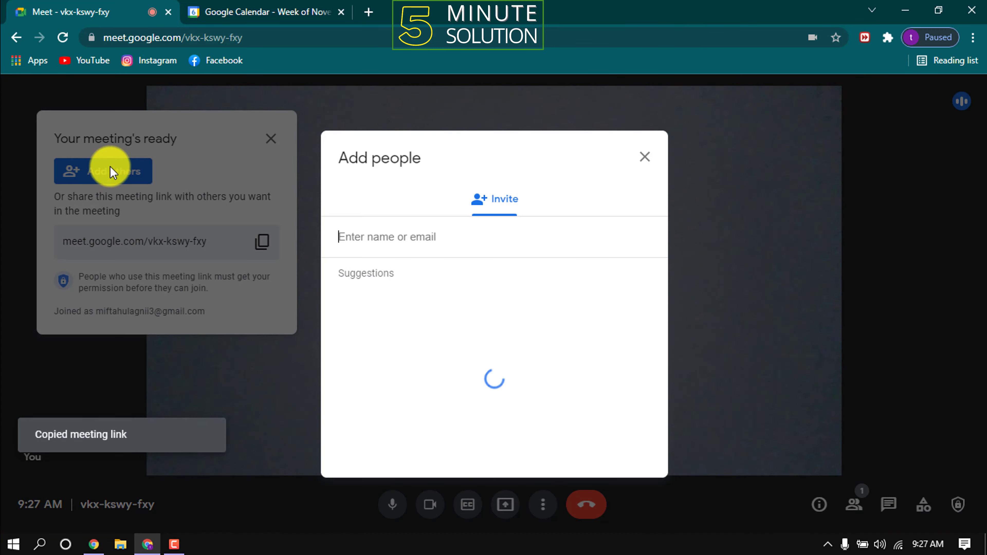
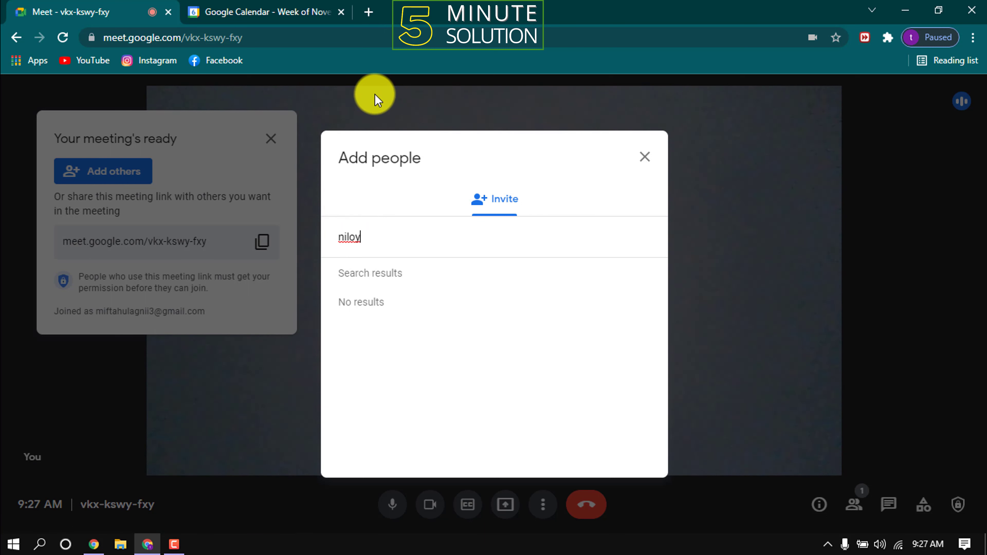
{"action": "left_click", "coordinate": [438, 306]}
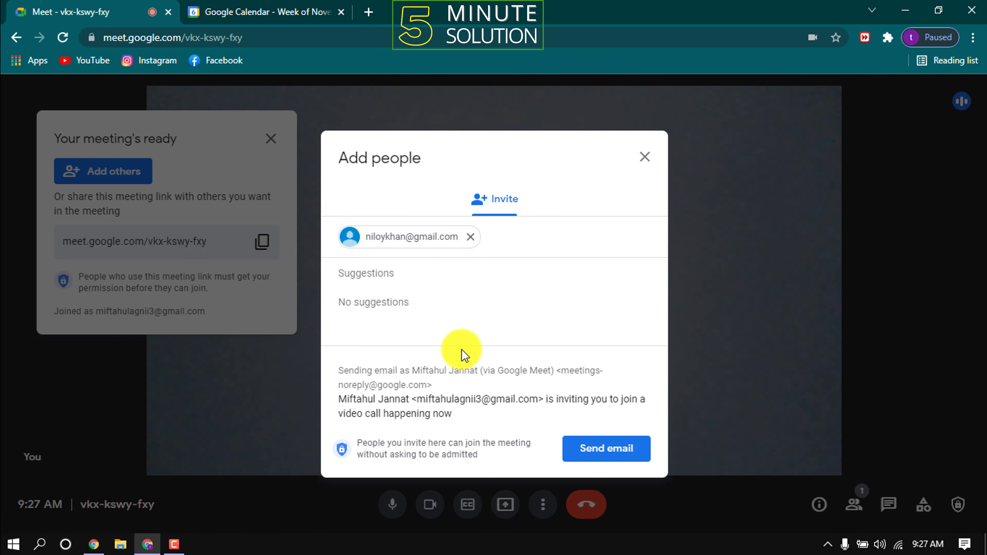
{"action": "left_click", "coordinate": [608, 453]}
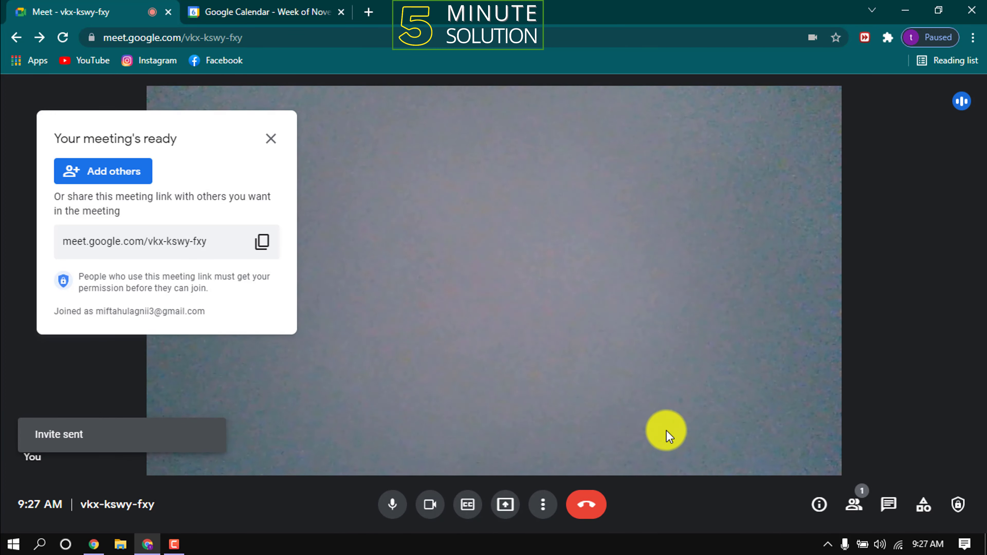
- Post 'hi' in the in-call chat, then end the call for everyone
{"action": "left_click", "coordinate": [890, 506]}
{"action": "left_click", "coordinate": [806, 454]}
{"action": "type", "text": "hi"}
{"action": "left_click", "coordinate": [948, 448]}
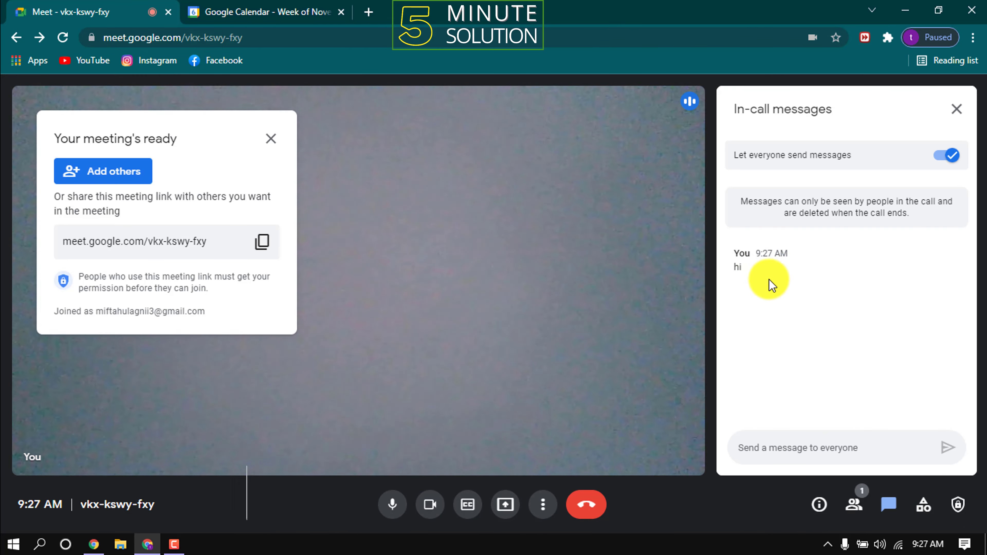
{"action": "left_click", "coordinate": [957, 109]}
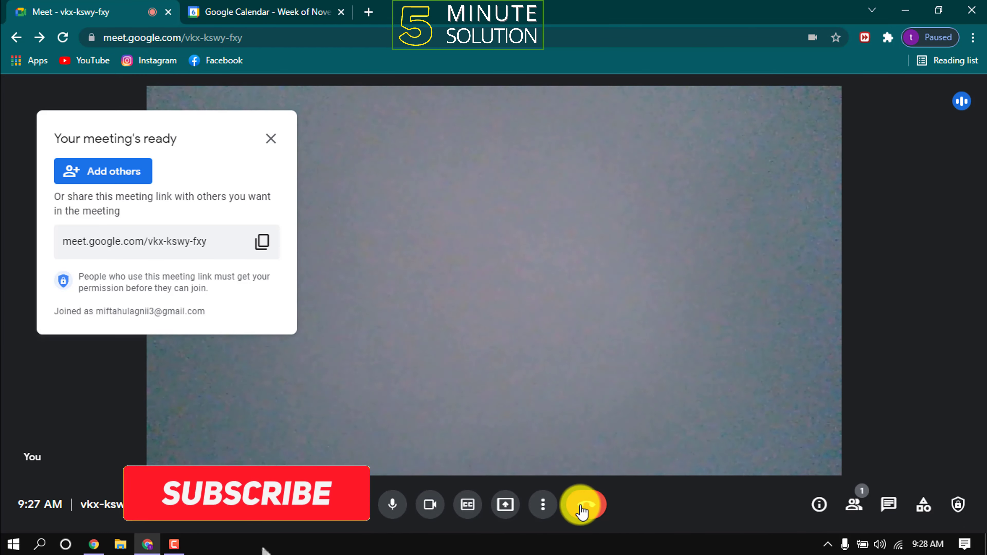
{"action": "left_click", "coordinate": [582, 506]}
{"action": "left_click", "coordinate": [570, 330]}
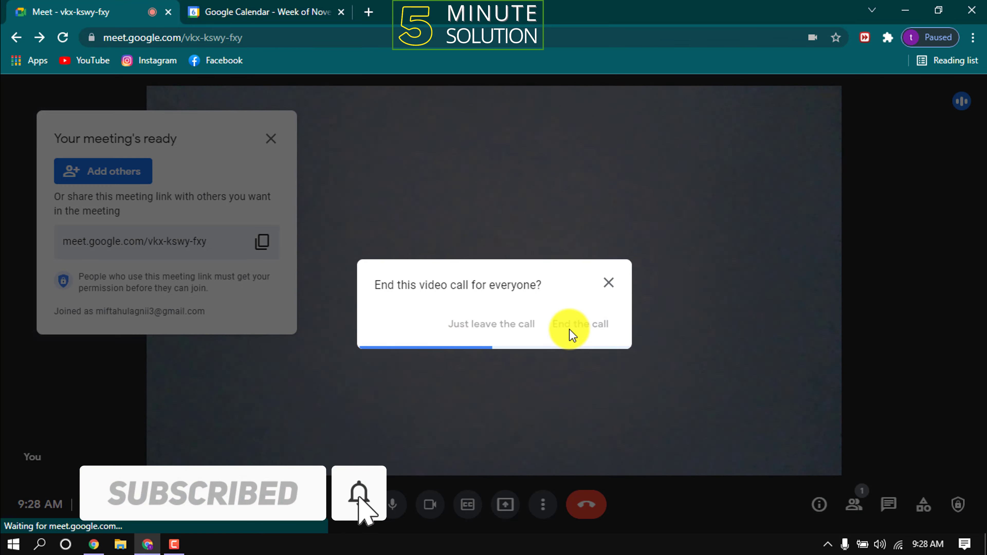